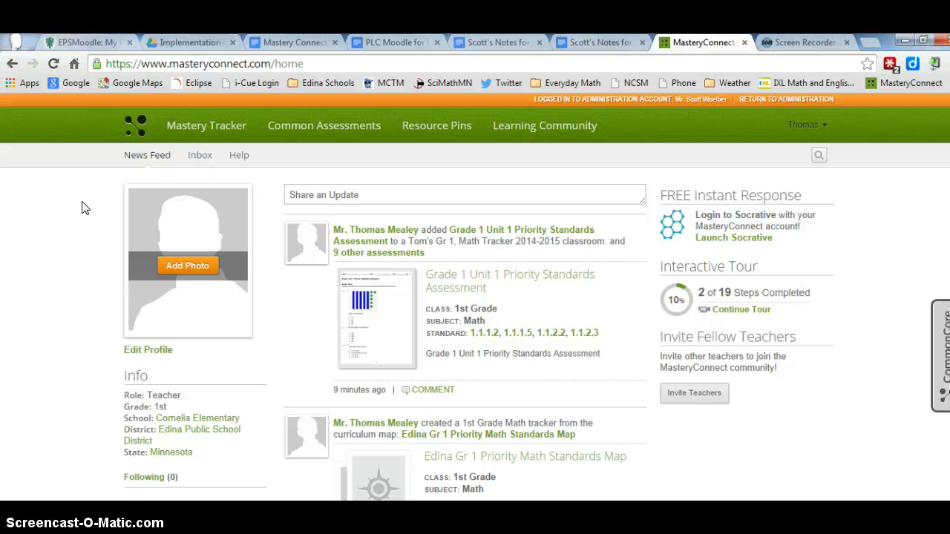
Open the Help Center from the help page, look over its top articles and categories, and return to the home page.
{"action": "left_click", "coordinate": [138, 126]}
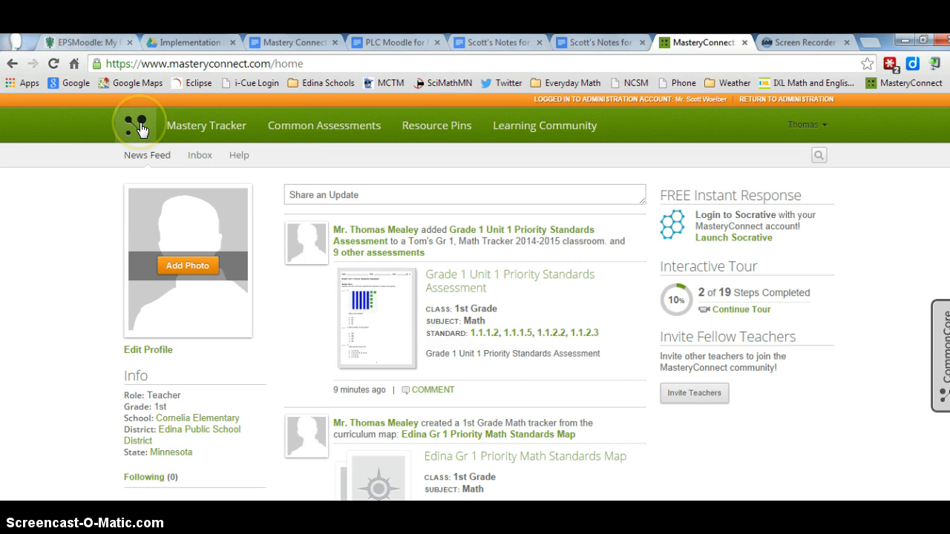
{"action": "left_click", "coordinate": [240, 156]}
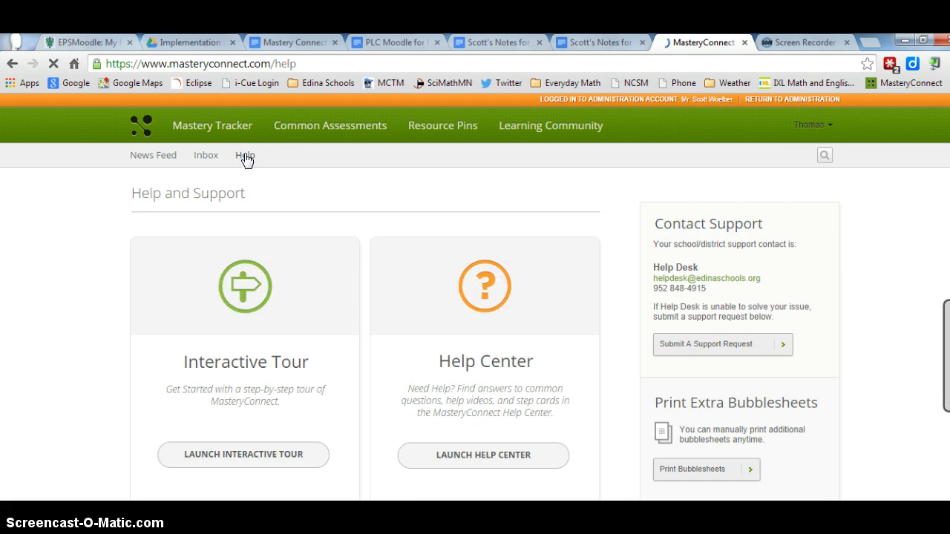
{"action": "left_click", "coordinate": [245, 157]}
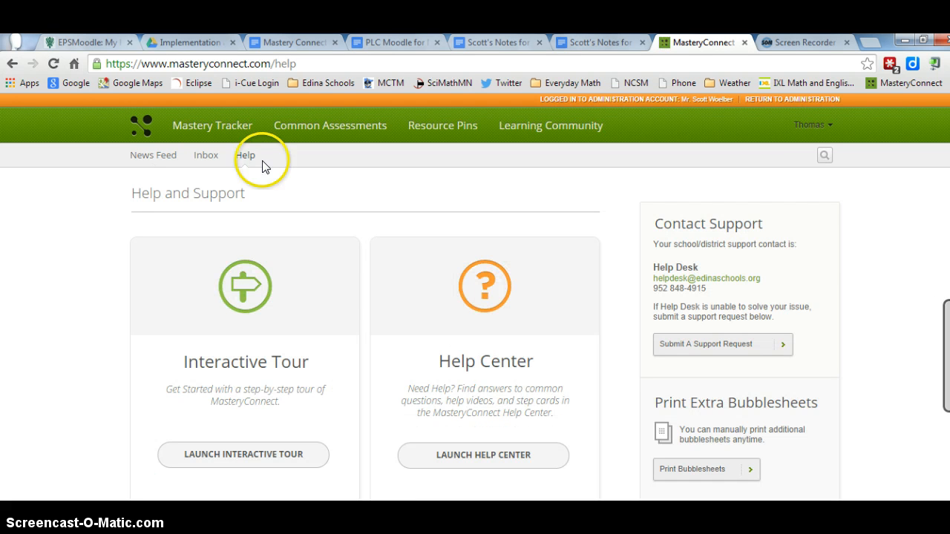
{"action": "left_click", "coordinate": [458, 463]}
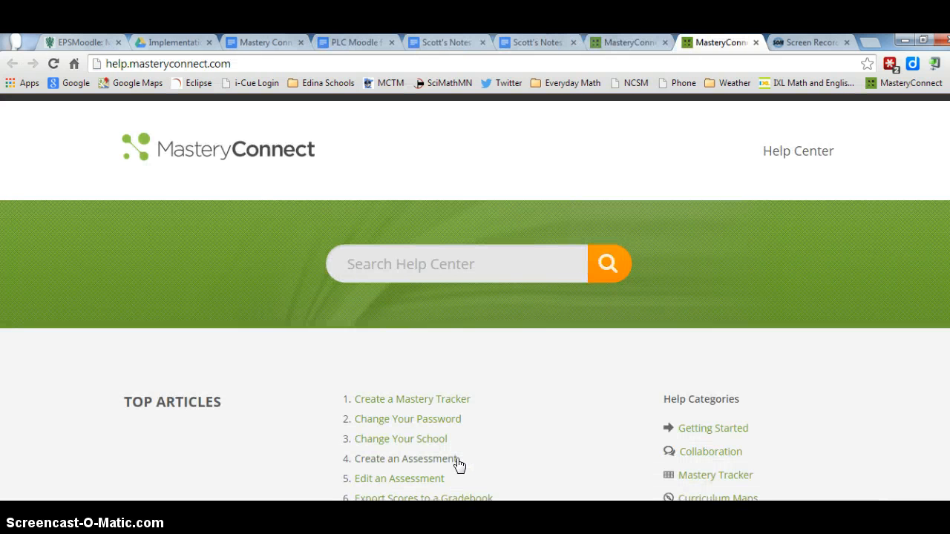
{"action": "left_click", "coordinate": [568, 438]}
{"action": "scroll", "coordinate": [912, 378], "scroll_direction": "down", "scroll_amount": 2}
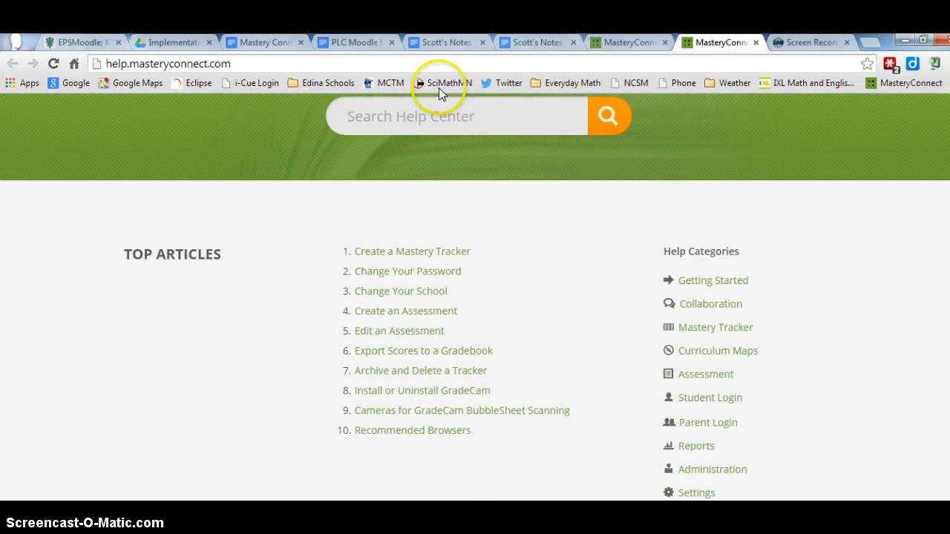
{"action": "left_click", "coordinate": [755, 42]}
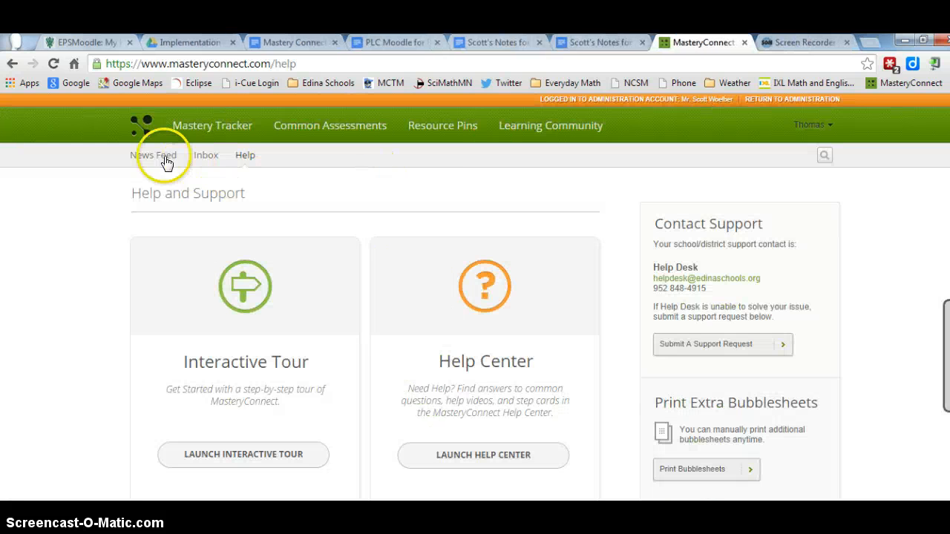
{"action": "left_click", "coordinate": [146, 126]}
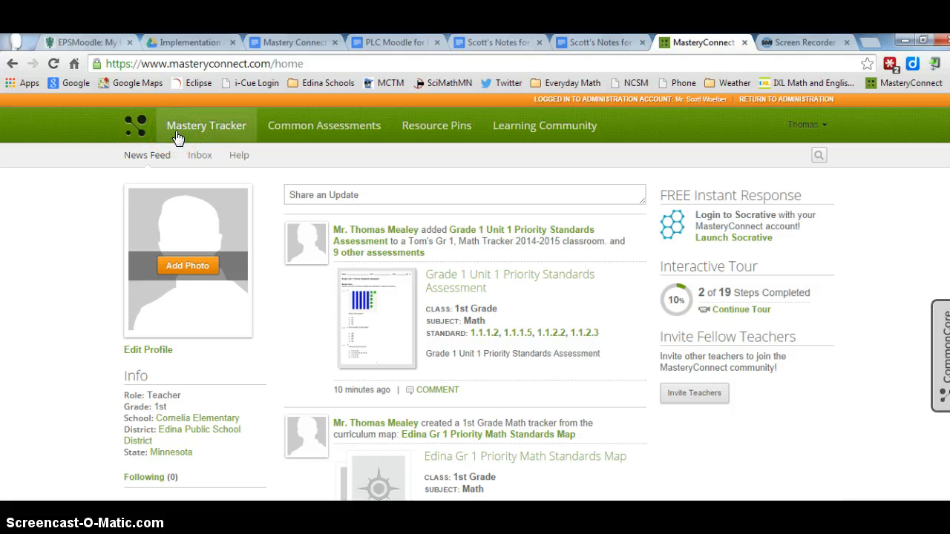
Open the Edina Gr 1 Priority Math Standards Map from the curriculum maps that are shared with this account.
{"action": "left_click", "coordinate": [179, 136]}
{"action": "left_click", "coordinate": [165, 156]}
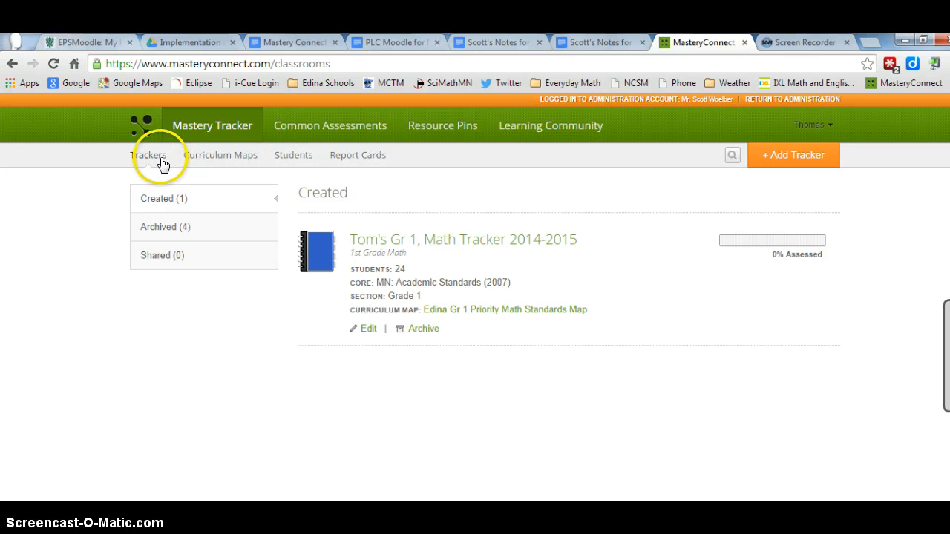
{"action": "left_click", "coordinate": [206, 156]}
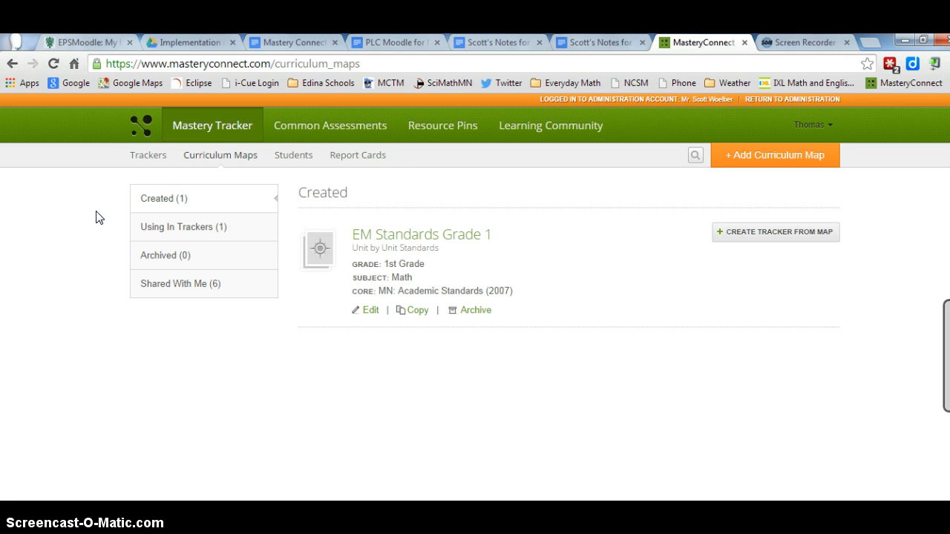
{"action": "left_click", "coordinate": [164, 288]}
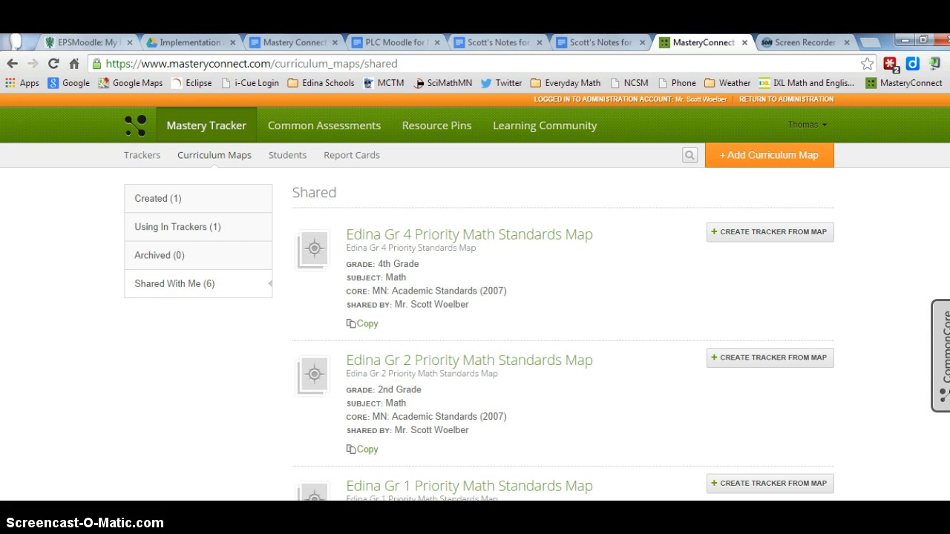
{"action": "scroll", "coordinate": [474, 297], "scroll_direction": "down", "scroll_amount": 2}
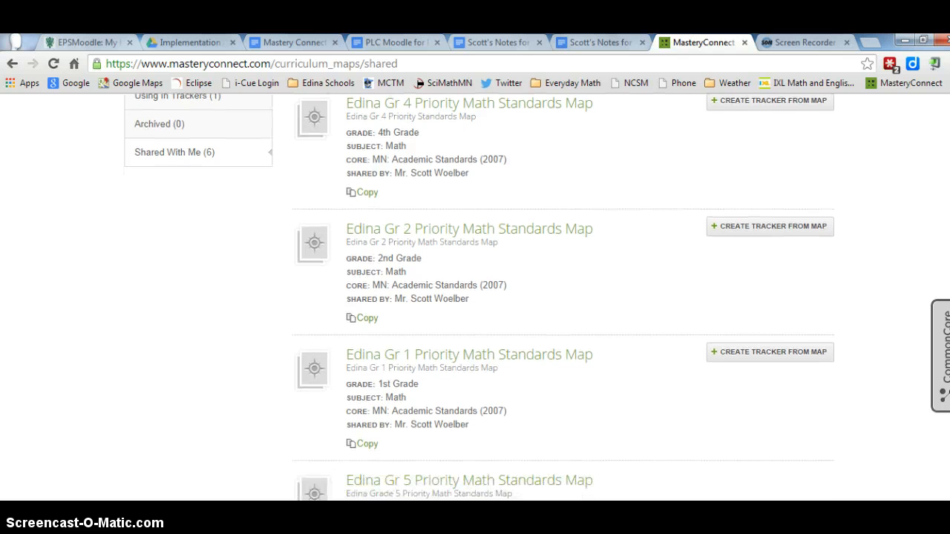
{"action": "left_click", "coordinate": [558, 364]}
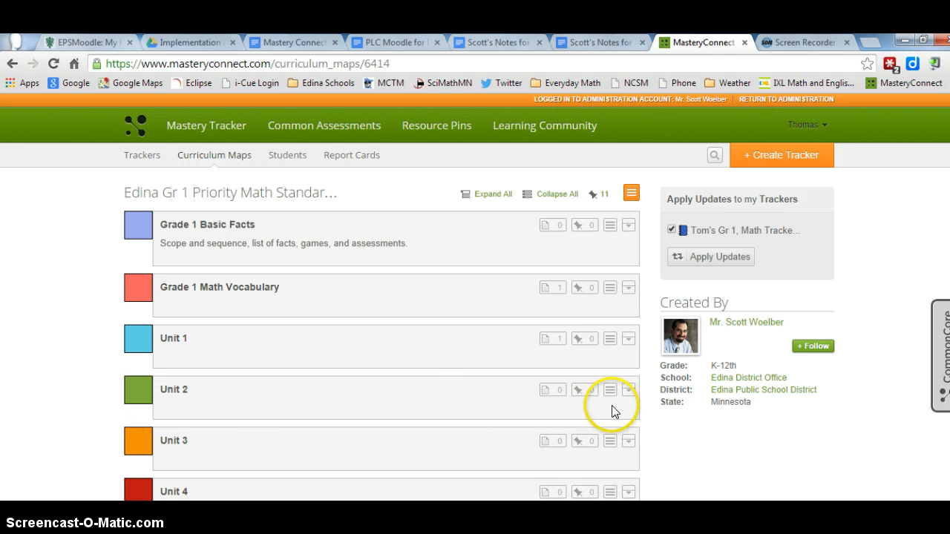
Expand Unit 2 of the map, examine its priority standards assessment and the resources under each standard, and collapse it again.
{"action": "left_click", "coordinate": [628, 390]}
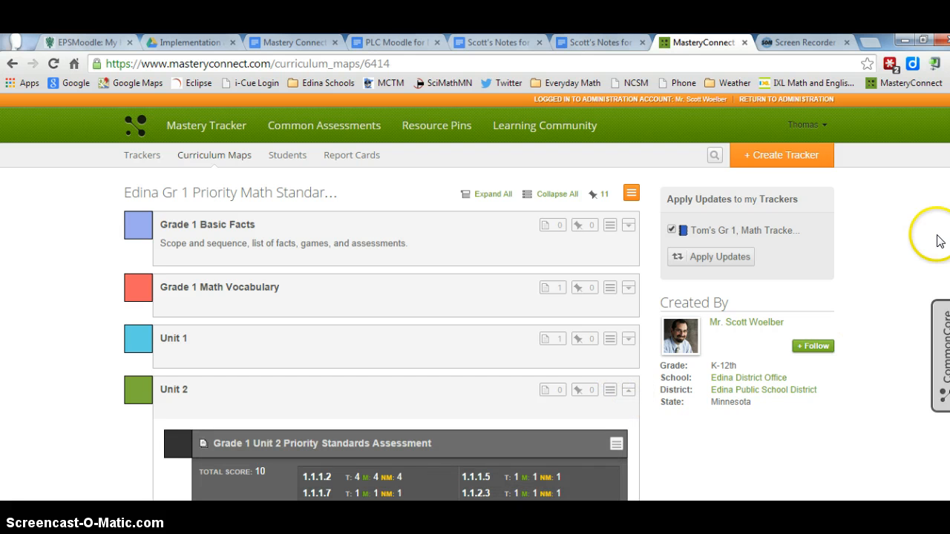
{"action": "scroll", "coordinate": [475, 297], "scroll_direction": "down", "scroll_amount": 4}
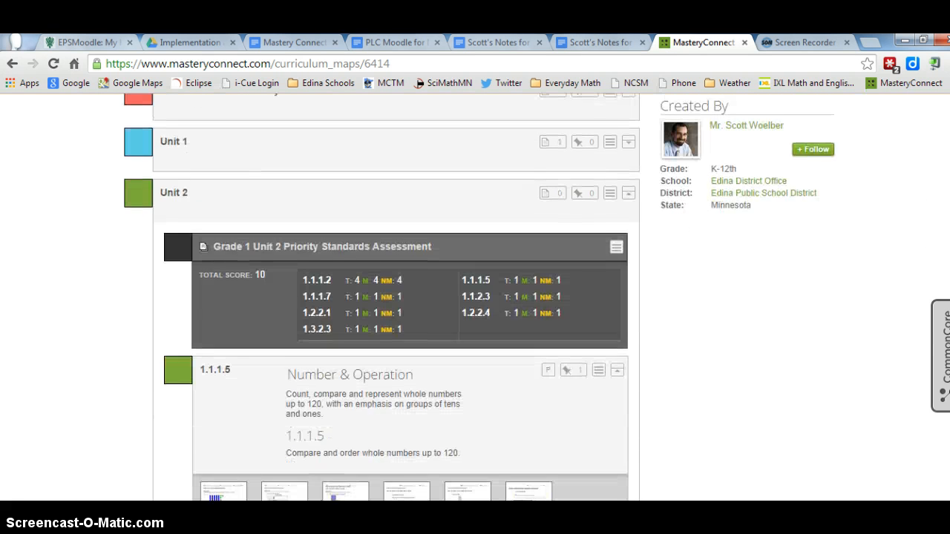
{"action": "scroll", "coordinate": [411, 297], "scroll_direction": "down", "scroll_amount": 1}
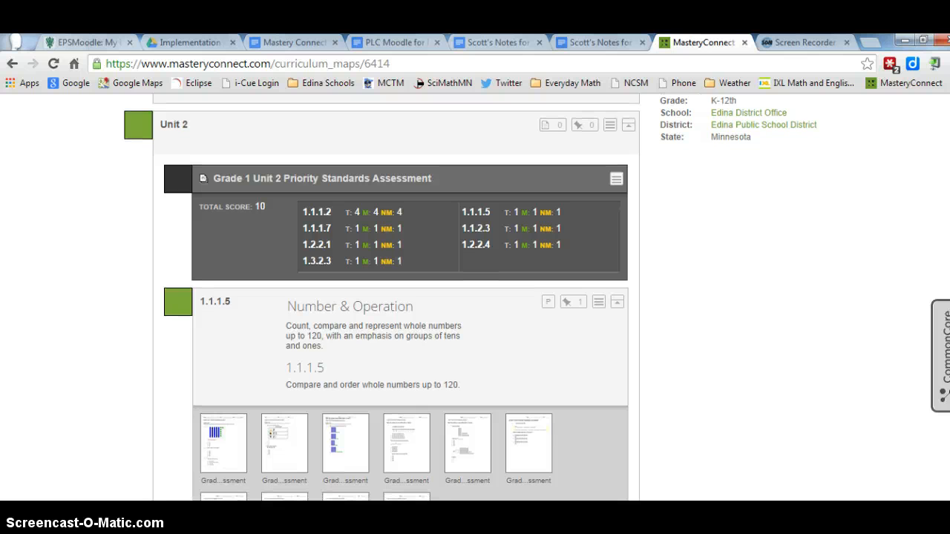
{"action": "scroll", "coordinate": [475, 296], "scroll_direction": "down", "scroll_amount": 1}
{"action": "scroll", "coordinate": [475, 297], "scroll_direction": "up", "scroll_amount": 1}
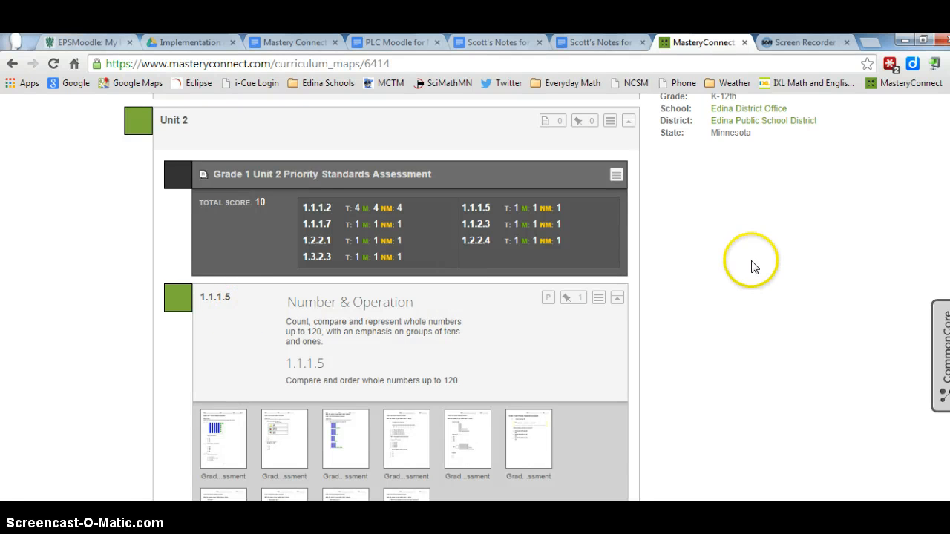
{"action": "scroll", "coordinate": [396, 297], "scroll_direction": "down", "scroll_amount": 6}
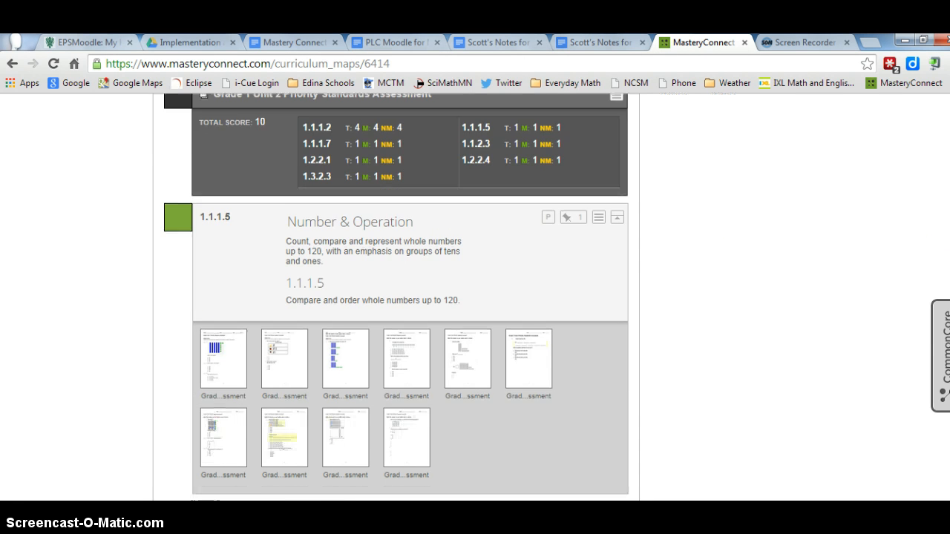
{"action": "scroll", "coordinate": [396, 297], "scroll_direction": "down", "scroll_amount": 4}
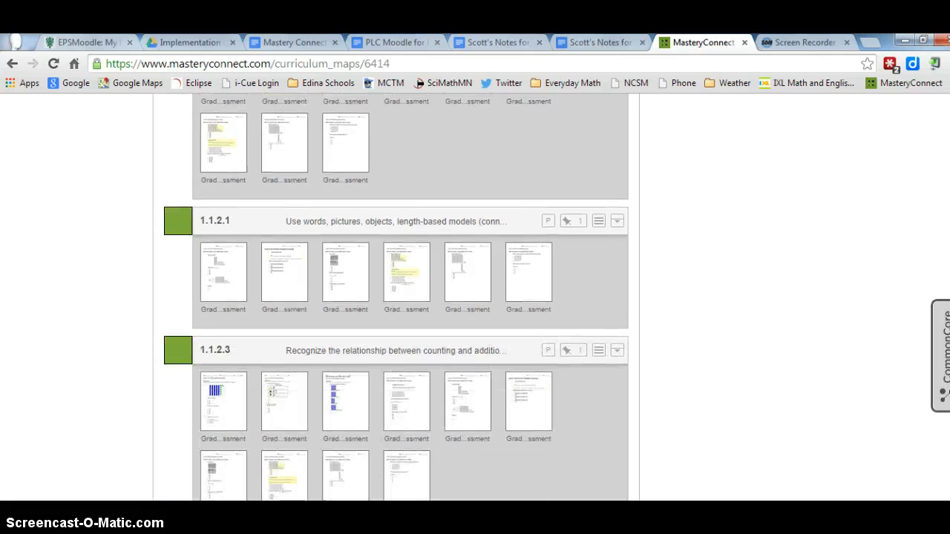
{"action": "scroll", "coordinate": [396, 297], "scroll_direction": "up", "scroll_amount": 6}
{"action": "scroll", "coordinate": [397, 296], "scroll_direction": "up", "scroll_amount": 8}
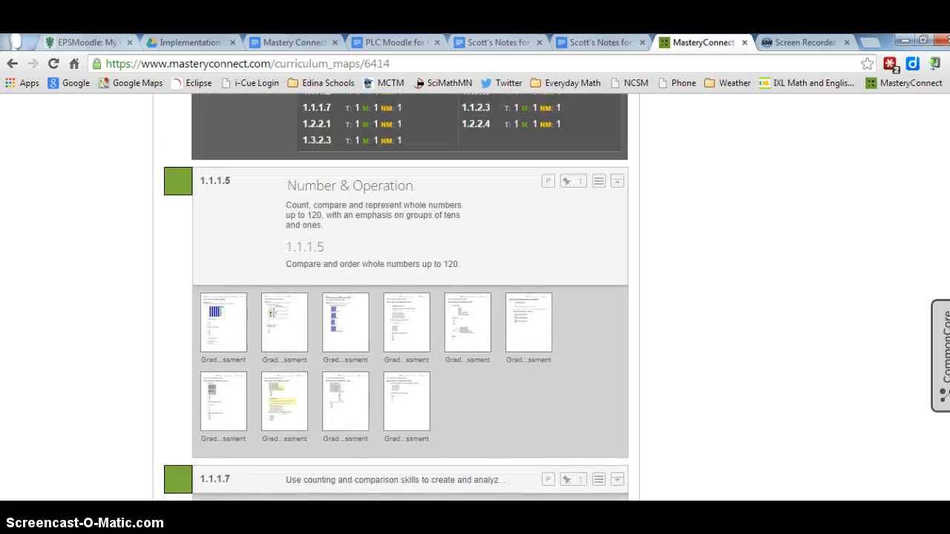
{"action": "scroll", "coordinate": [474, 297], "scroll_direction": "up", "scroll_amount": 1}
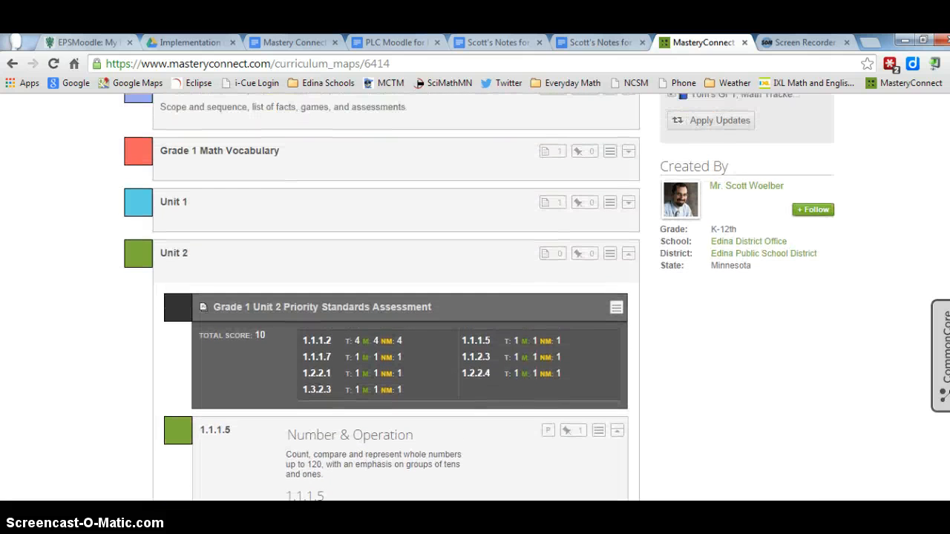
{"action": "left_click", "coordinate": [628, 254]}
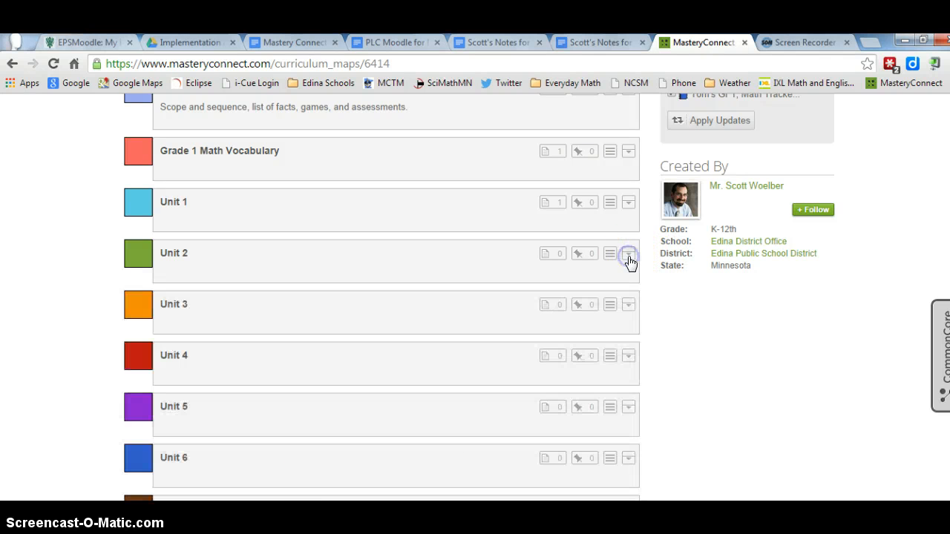
{"action": "scroll", "coordinate": [381, 296], "scroll_direction": "up", "scroll_amount": 1}
{"action": "scroll", "coordinate": [381, 297], "scroll_direction": "up", "scroll_amount": 3}
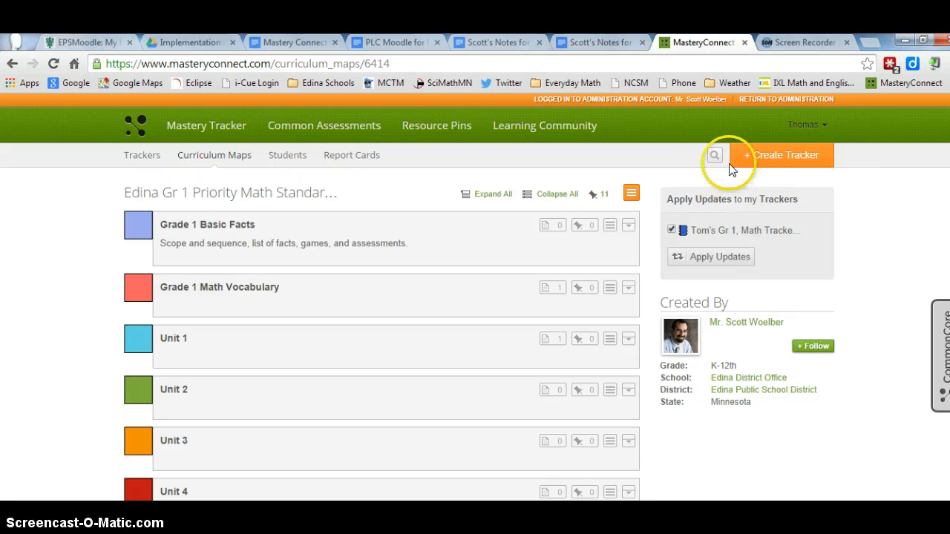
Start a new tracker from this map and enter the teacher's first name in possessive form plus "Gr 1 Math Tracker 2014-2015" as its description.
{"action": "left_click", "coordinate": [768, 152]}
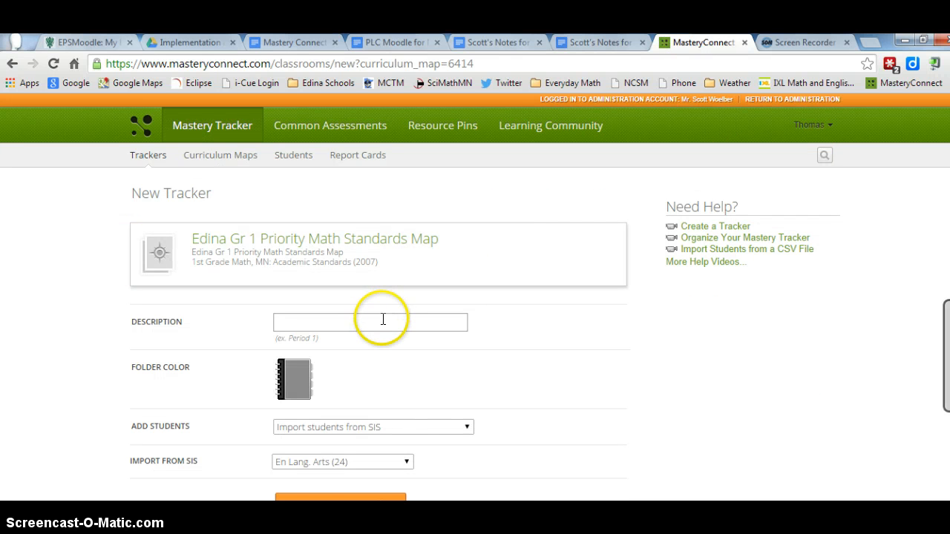
{"action": "left_click", "coordinate": [383, 320]}
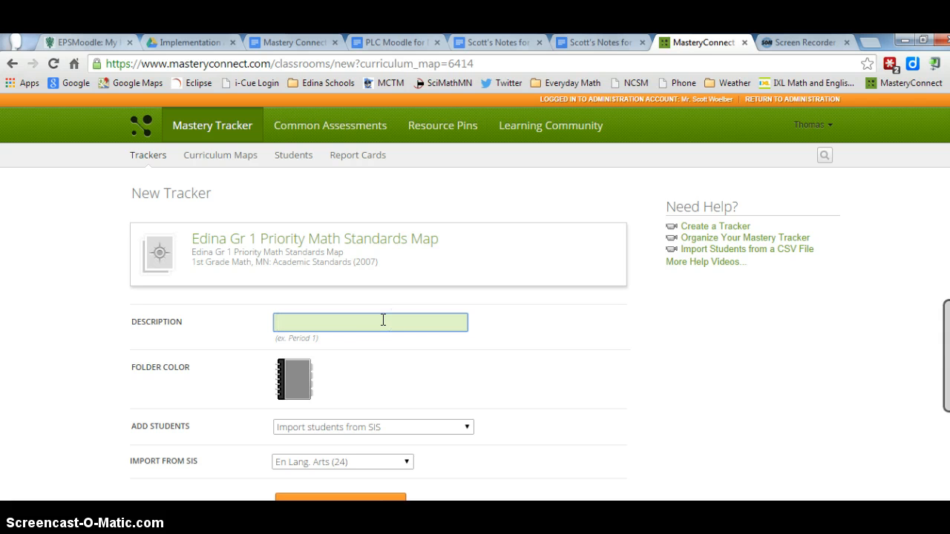
{"action": "left_click", "coordinate": [104, 450]}
{"action": "type", "text": "Tom"}
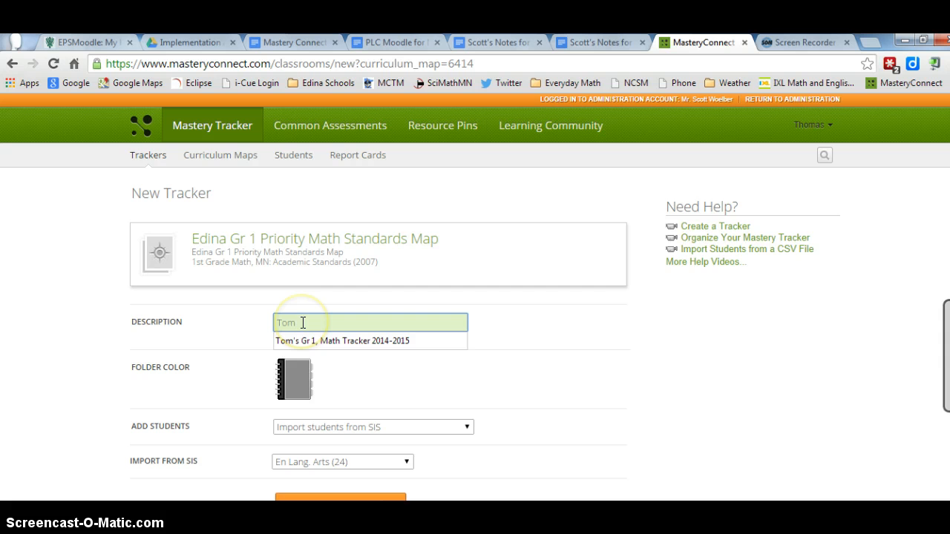
{"action": "left_click", "coordinate": [303, 323]}
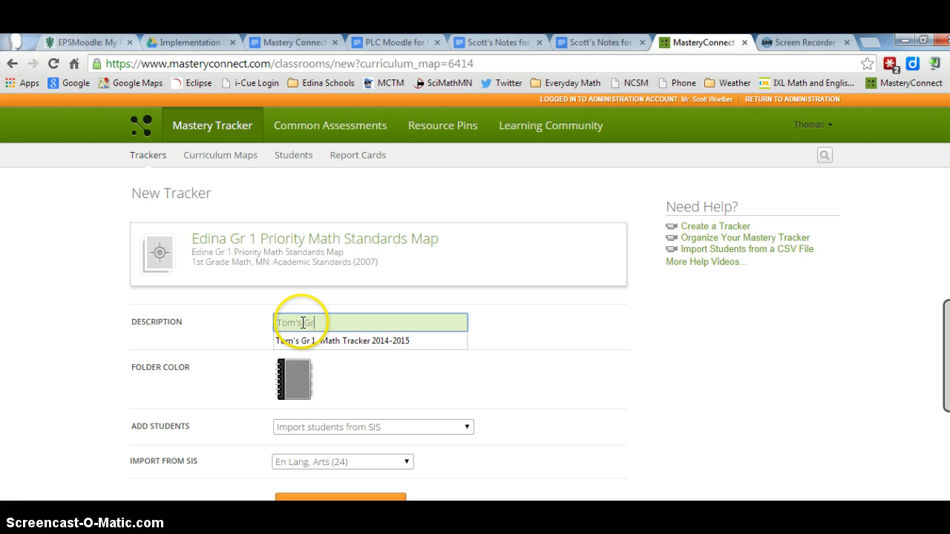
{"action": "key", "text": "F1"}
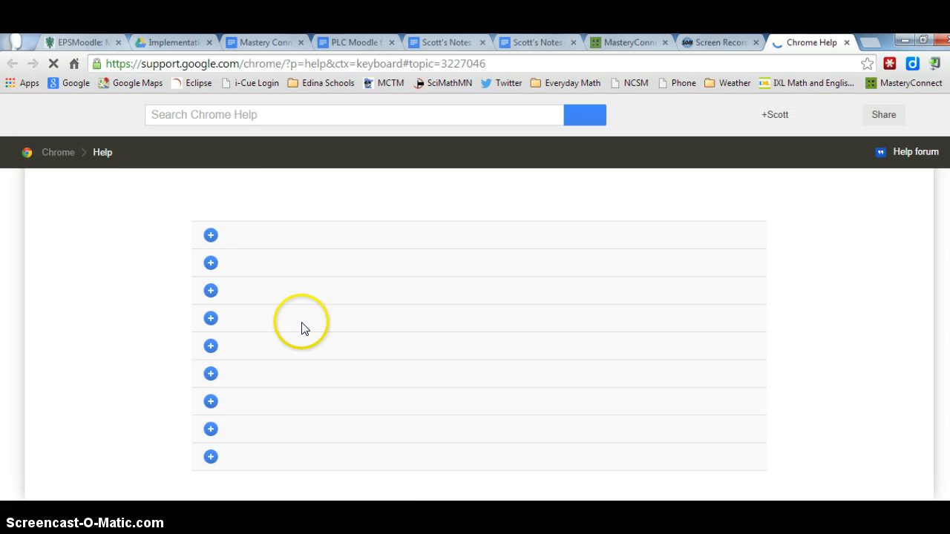
{"action": "key", "text": "ctrl+w"}
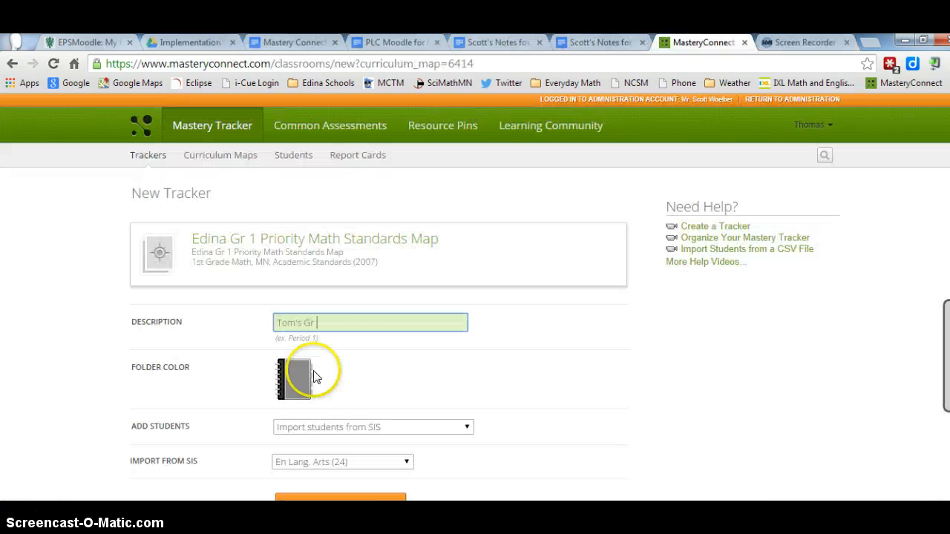
{"action": "type", "text": "1"}
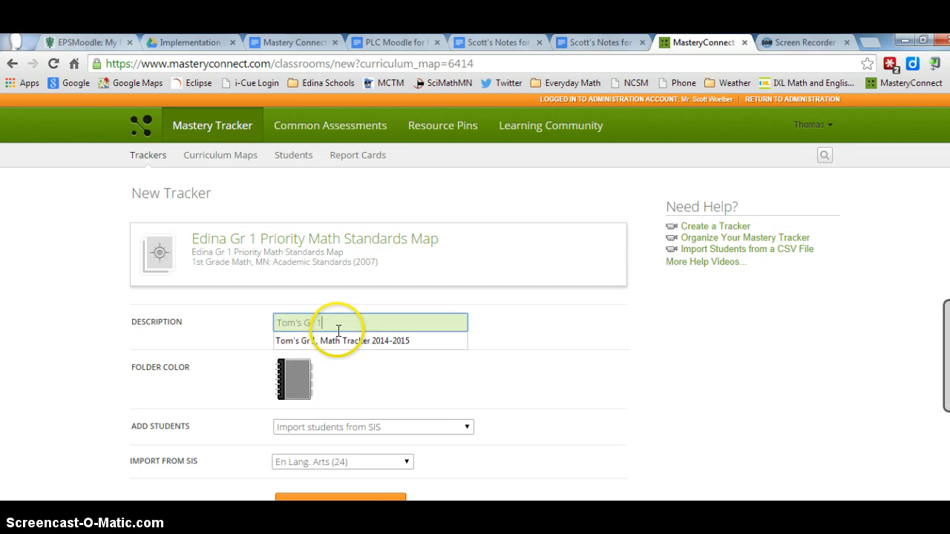
{"action": "type", "text": " Map"}
{"action": "type", "text": "h T"}
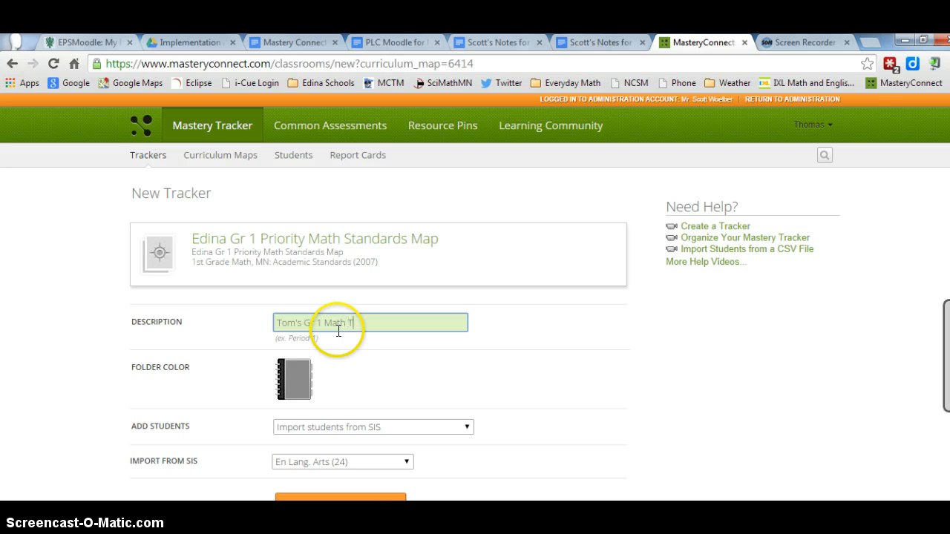
{"action": "type", "text": "racker 2014-2015"}
Set the new tracker's folder color to blue and choose the Grade 1 section for importing students from SIS.
{"action": "left_click", "coordinate": [291, 376]}
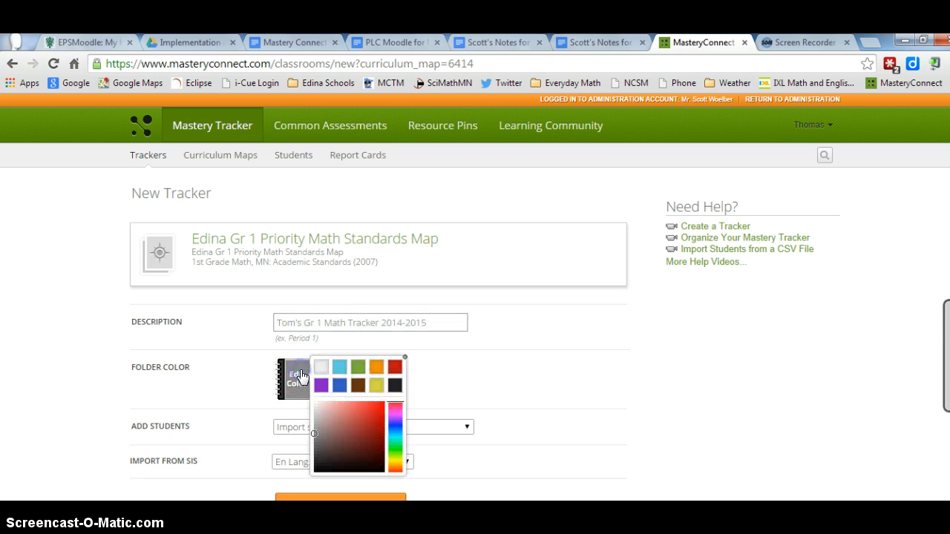
{"action": "left_click", "coordinate": [339, 385]}
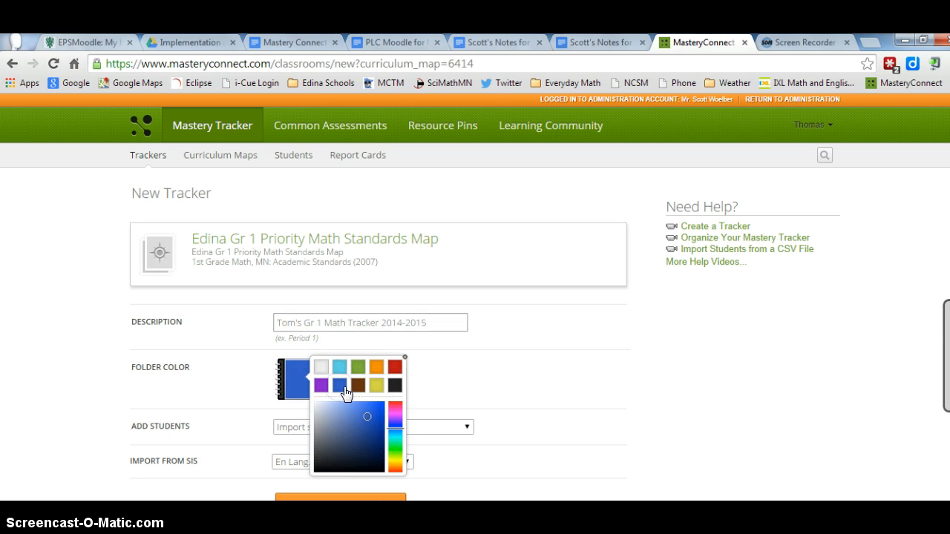
{"action": "left_click", "coordinate": [447, 385]}
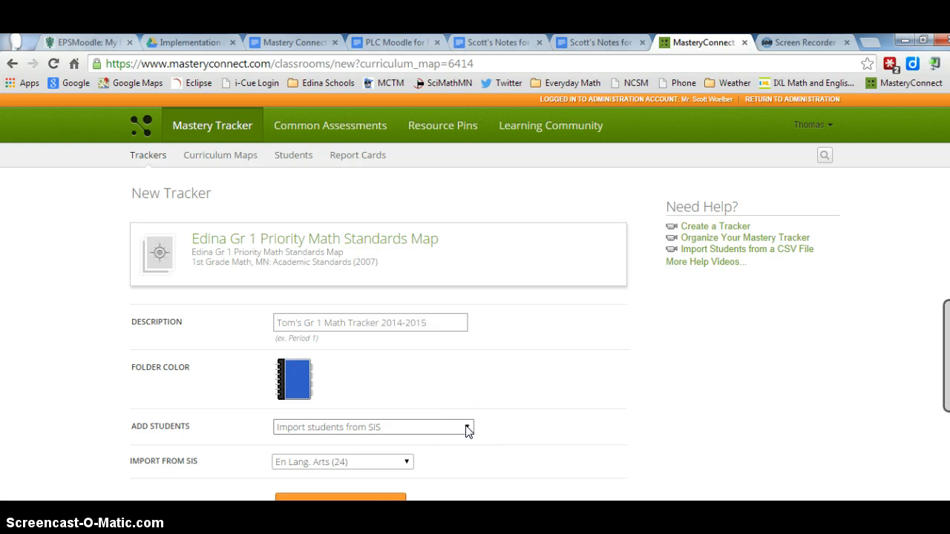
{"action": "left_click", "coordinate": [408, 462]}
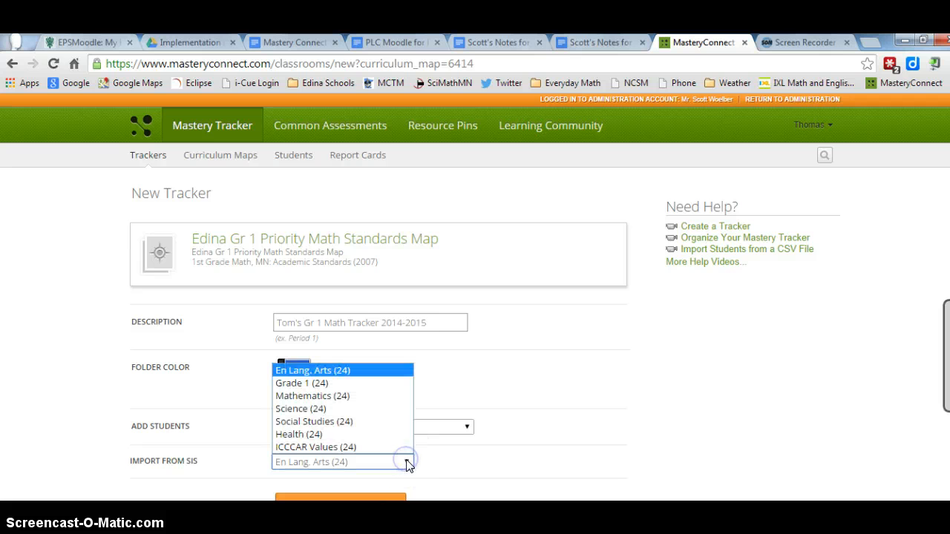
{"action": "left_click", "coordinate": [343, 383]}
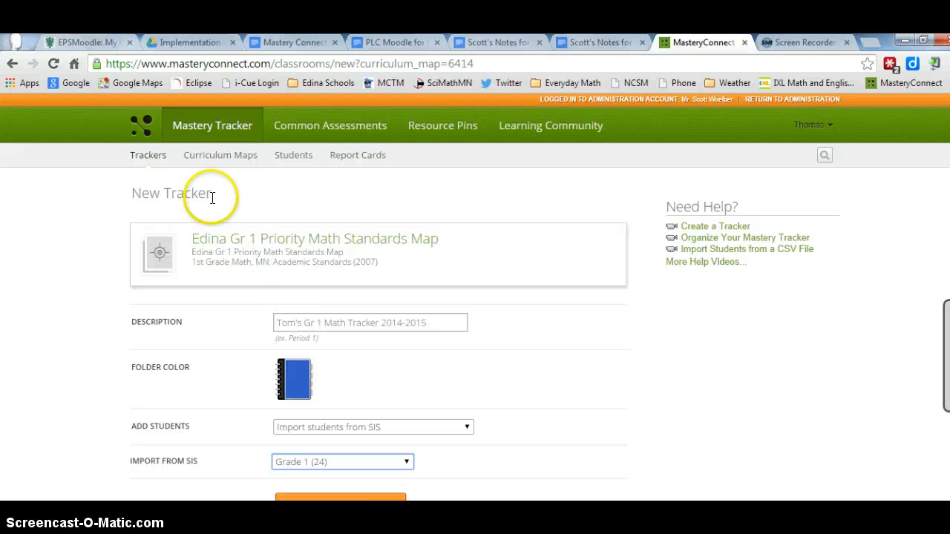
Leave the new tracker form without saving and open the existing Grade 1 math tracker for 2014-2015.
{"action": "left_click", "coordinate": [159, 155]}
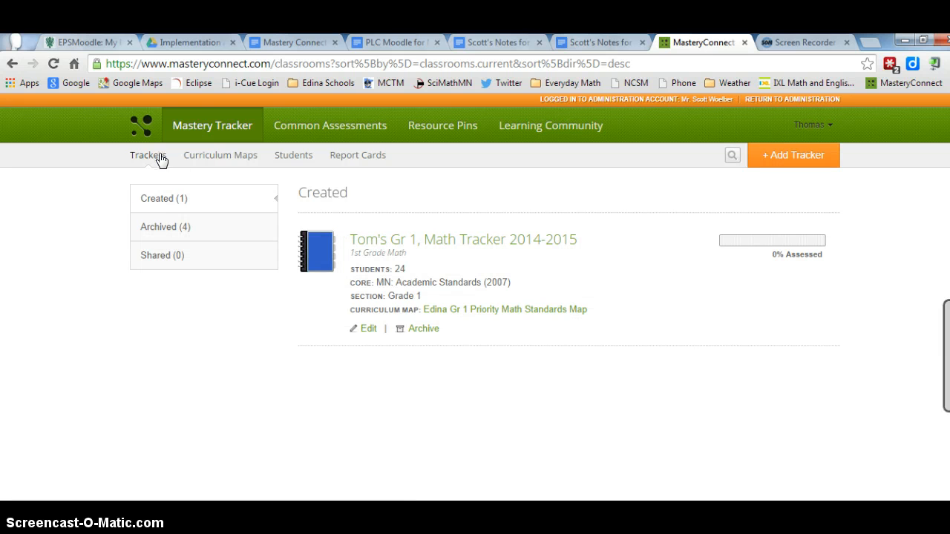
{"action": "left_click", "coordinate": [397, 241]}
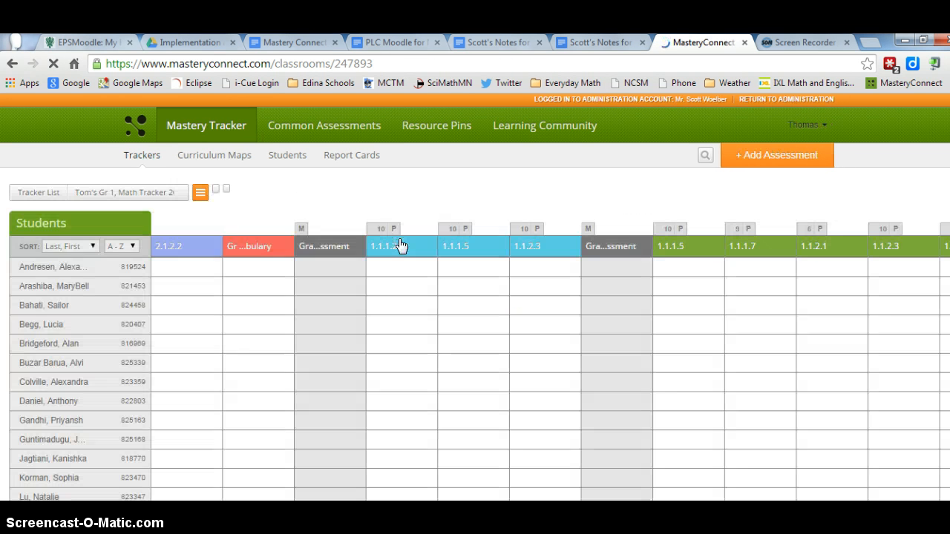